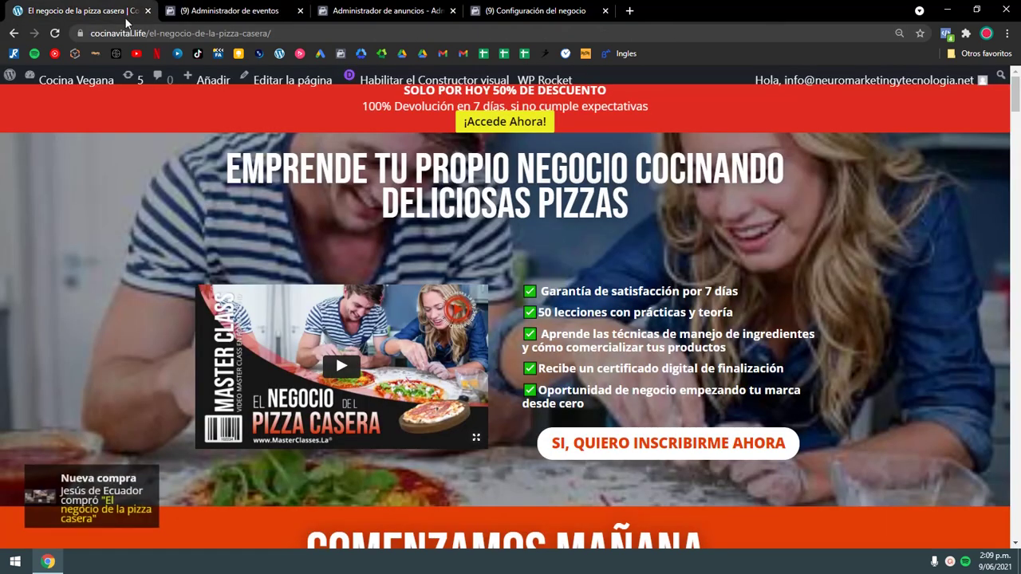
Step: Inspect the PageView event details on the pizza landing page with Facebook Pixel Helper
{"action": "left_click", "coordinate": [947, 34]}
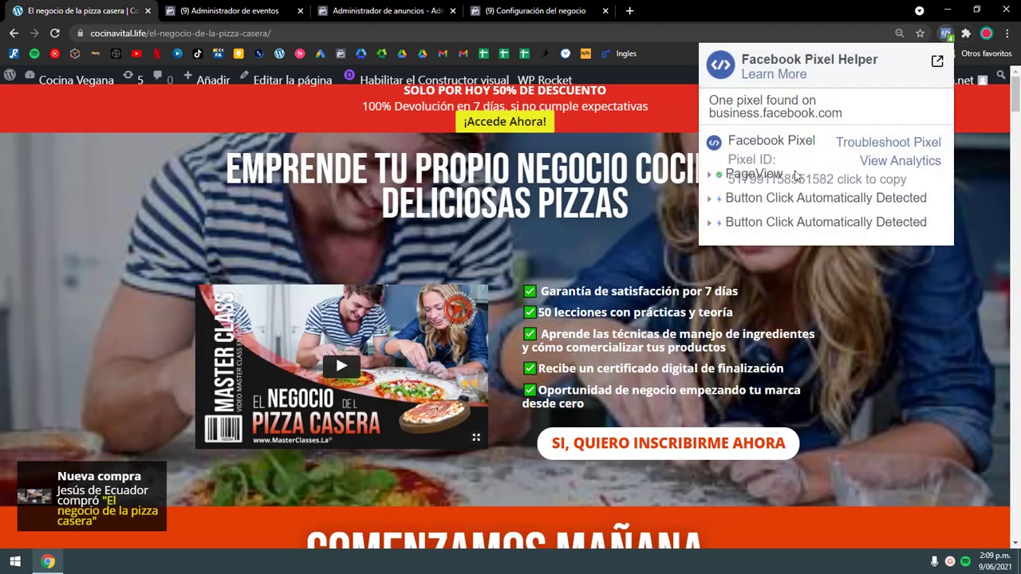
{"action": "left_click", "coordinate": [711, 175]}
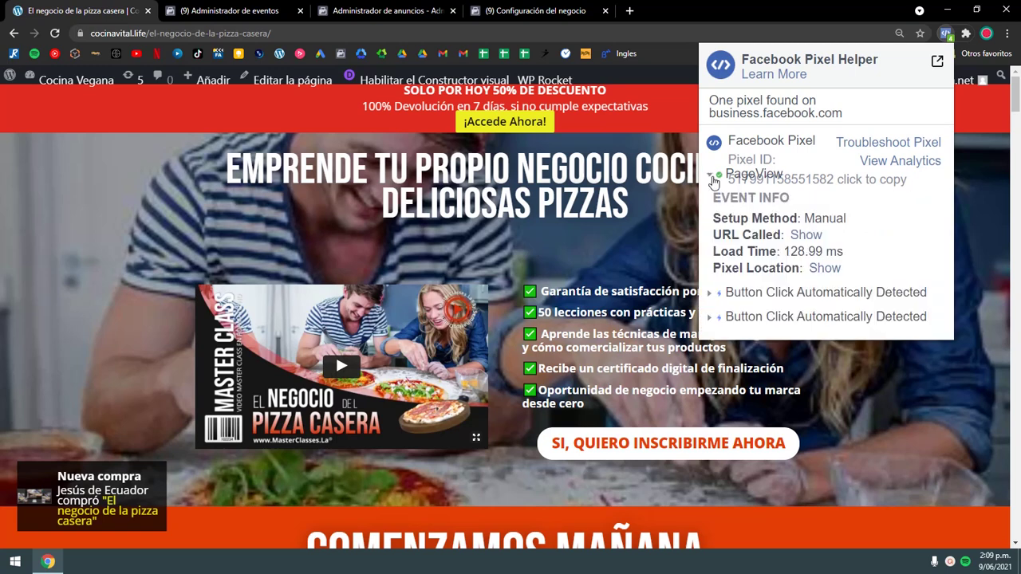
Step: Switch to Events Manager and look through the pixels listed for the ad account 1 Empresa cuenta en pesos
{"action": "left_click", "coordinate": [245, 8]}
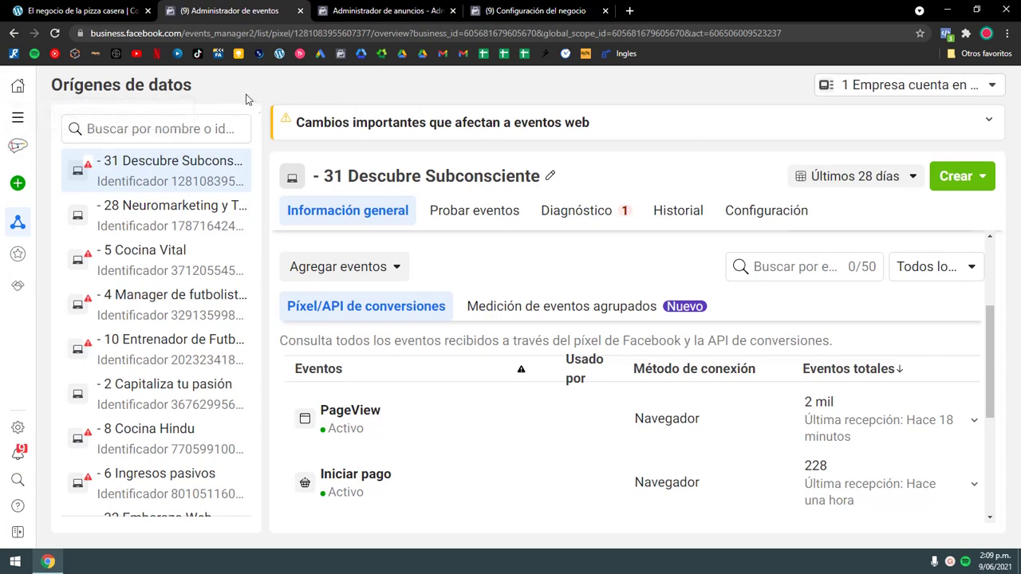
{"action": "left_click", "coordinate": [19, 121]}
{"action": "left_click", "coordinate": [178, 186]}
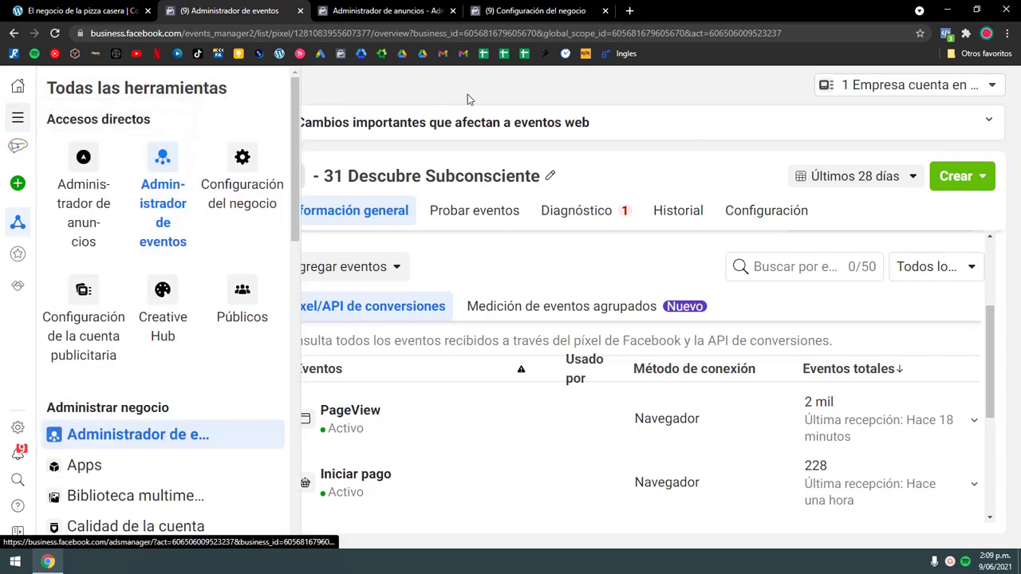
{"action": "left_click", "coordinate": [972, 89]}
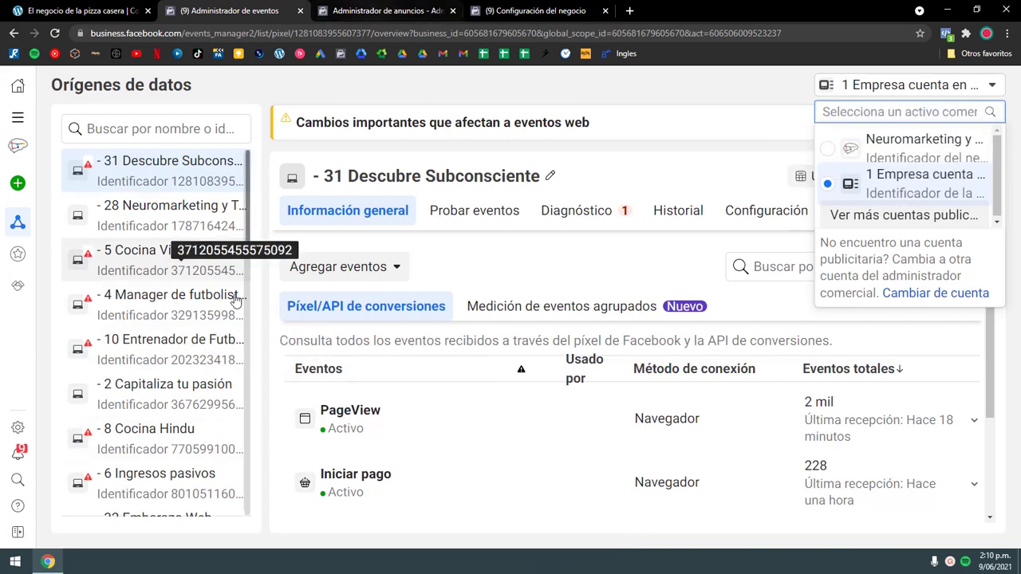
{"action": "scroll", "coordinate": [217, 315], "scroll_direction": "down", "scroll_amount": 3}
{"action": "scroll", "coordinate": [217, 319], "scroll_direction": "down", "scroll_amount": 5}
{"action": "scroll", "coordinate": [208, 359], "scroll_direction": "up", "scroll_amount": 4}
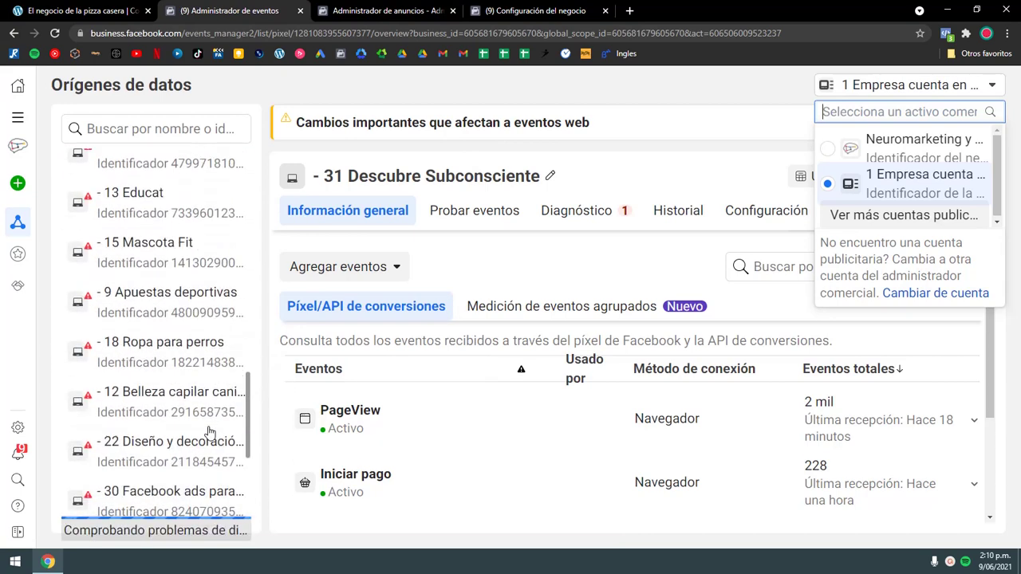
{"action": "scroll", "coordinate": [198, 359], "scroll_direction": "up", "scroll_amount": 6}
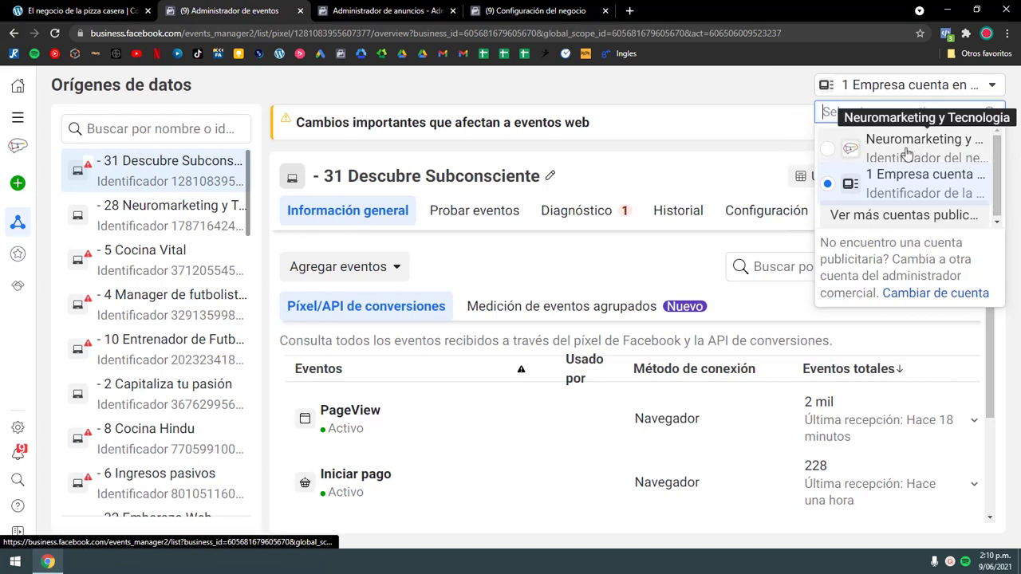
Step: Switch to Ads Manager and look through the pixels offered for the Cocinas ad set
{"action": "left_click", "coordinate": [365, 8]}
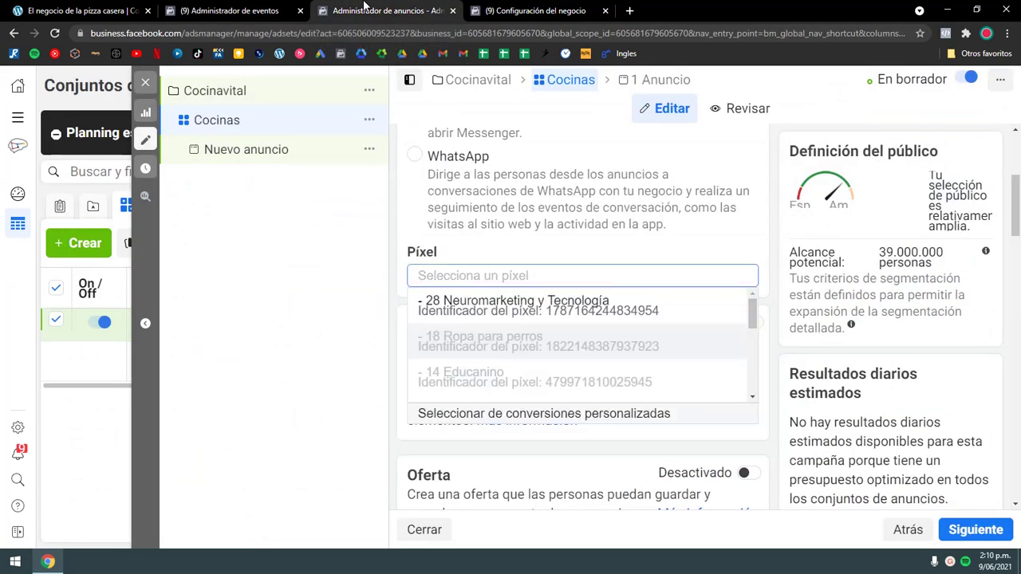
{"action": "left_click", "coordinate": [324, 324]}
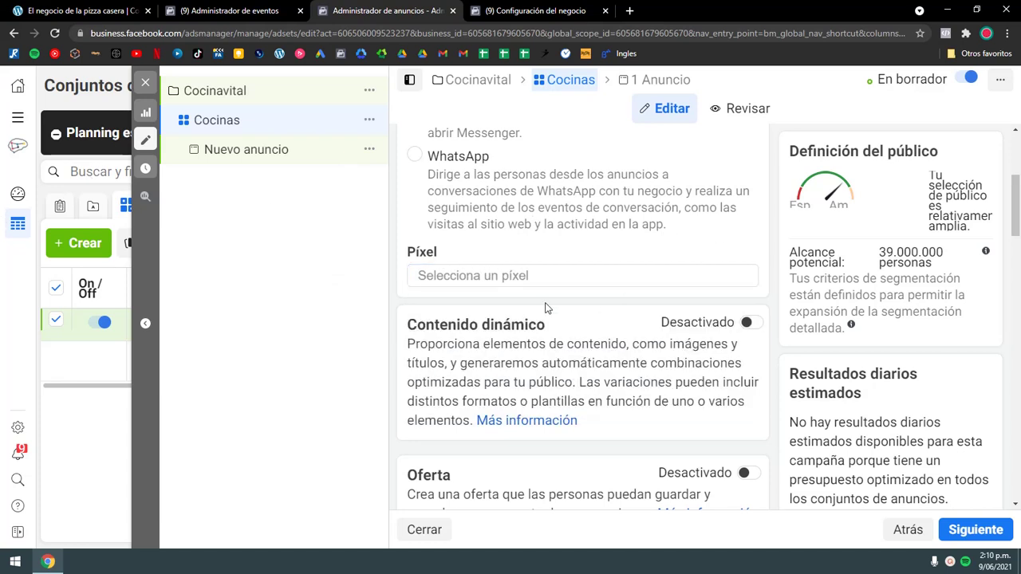
{"action": "left_click", "coordinate": [525, 273]}
{"action": "scroll", "coordinate": [535, 363], "scroll_direction": "down", "scroll_amount": 5}
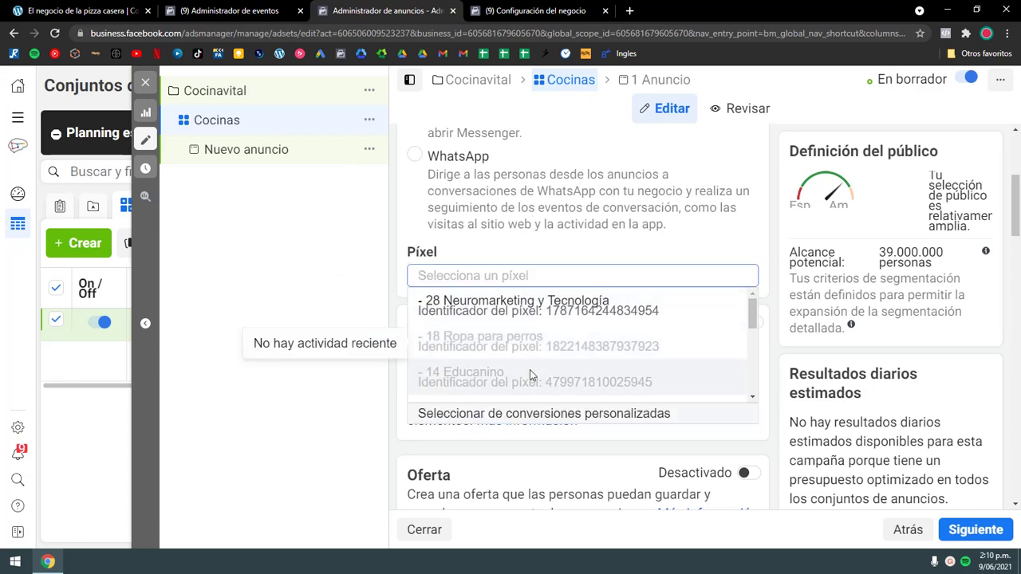
{"action": "scroll", "coordinate": [541, 363], "scroll_direction": "down", "scroll_amount": 5}
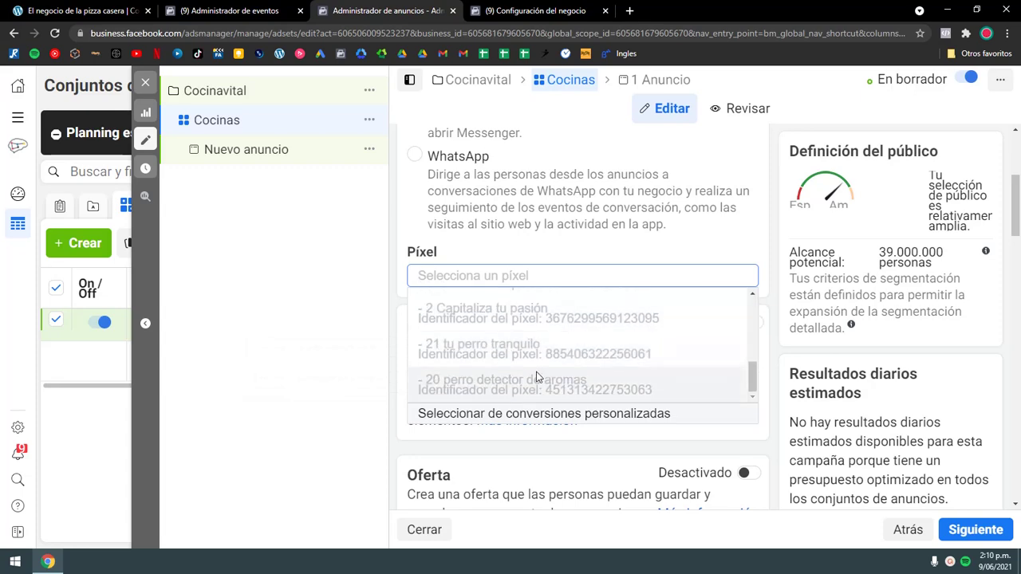
{"action": "left_click", "coordinate": [327, 287]}
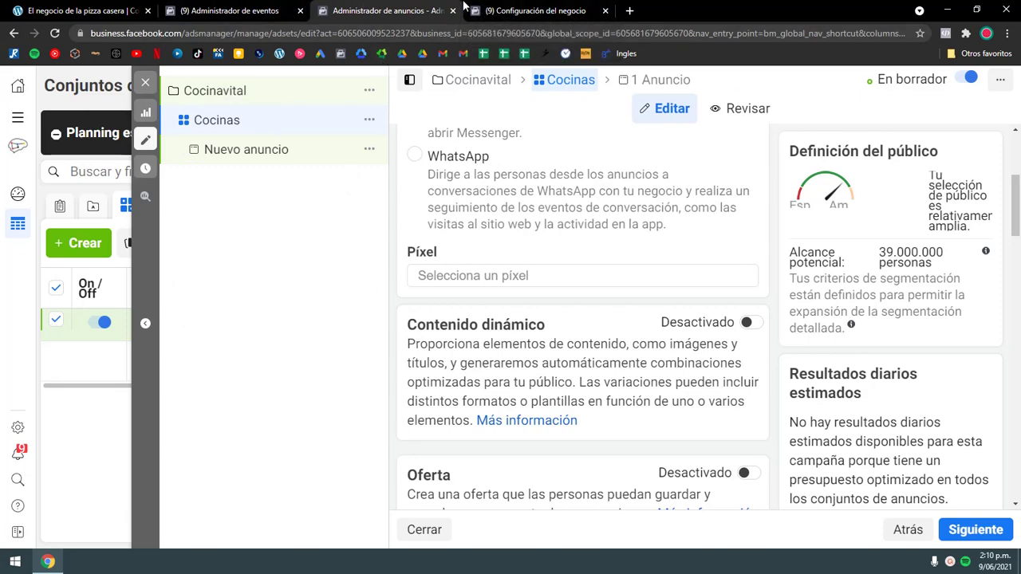
Step: In Business Settings, assign the ad accounts 1 Empresa cuenta en pesos, 2 Empresa cuenta dólares and Neuromarketing y Tecnologia to the 33 Página Cocina pixel
{"action": "left_click", "coordinate": [535, 10]}
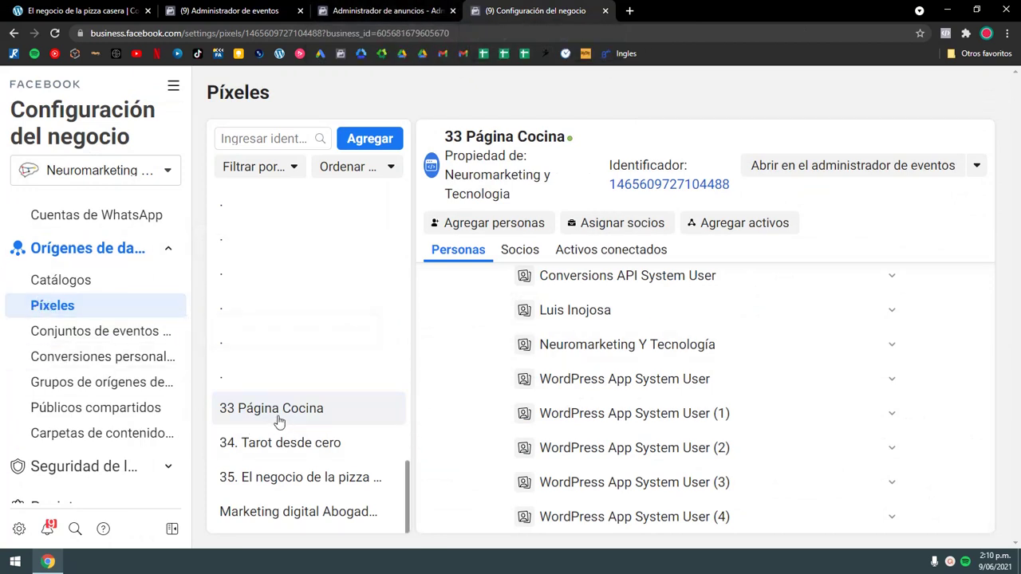
{"action": "left_click", "coordinate": [761, 232]}
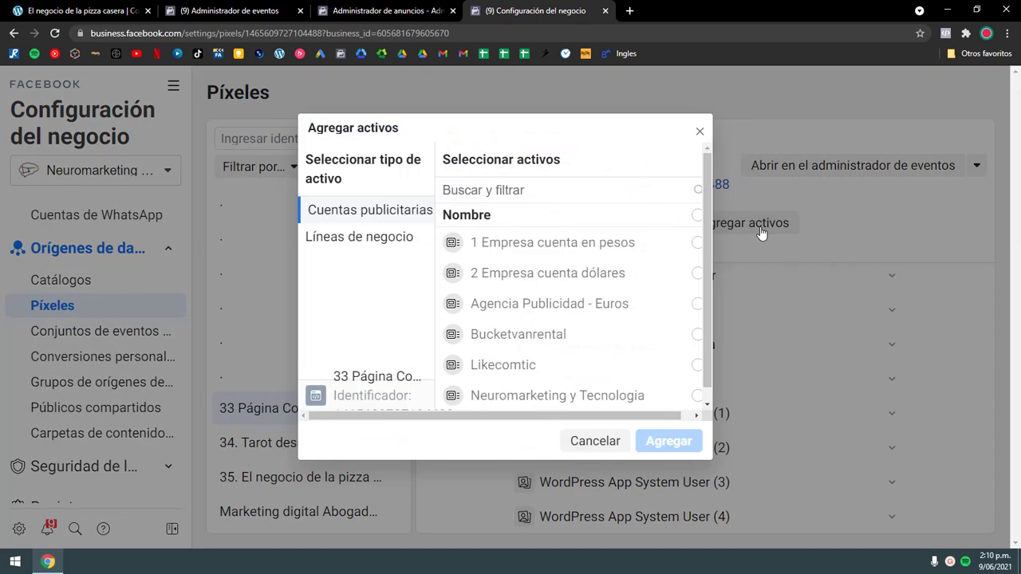
{"action": "left_click", "coordinate": [698, 244]}
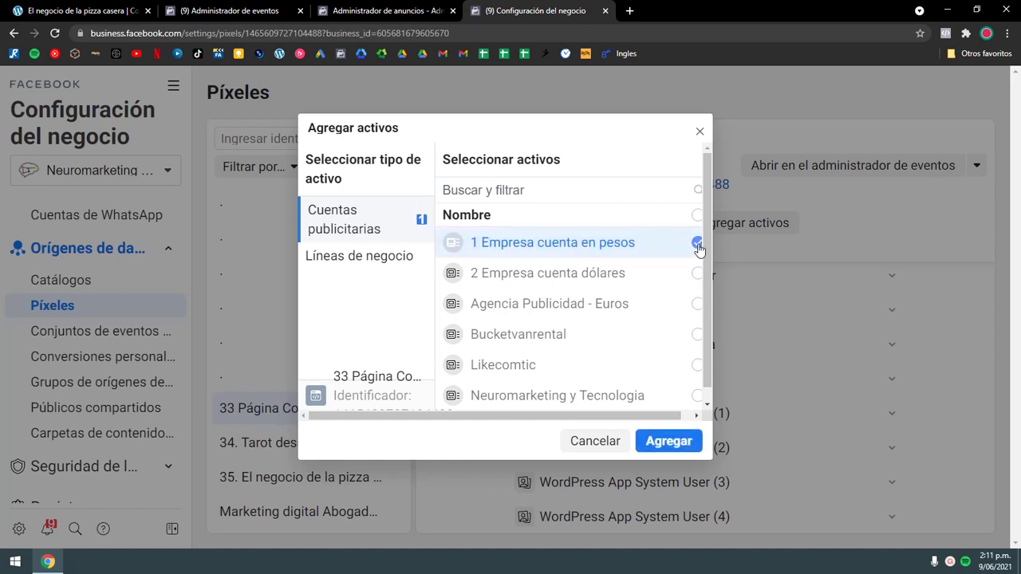
{"action": "left_click", "coordinate": [698, 396]}
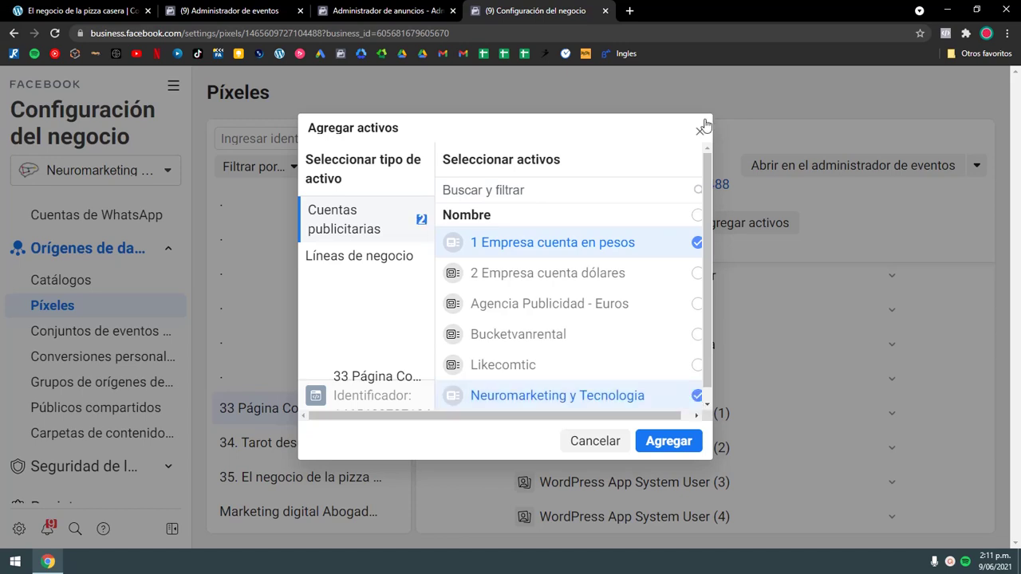
{"action": "left_click", "coordinate": [697, 276]}
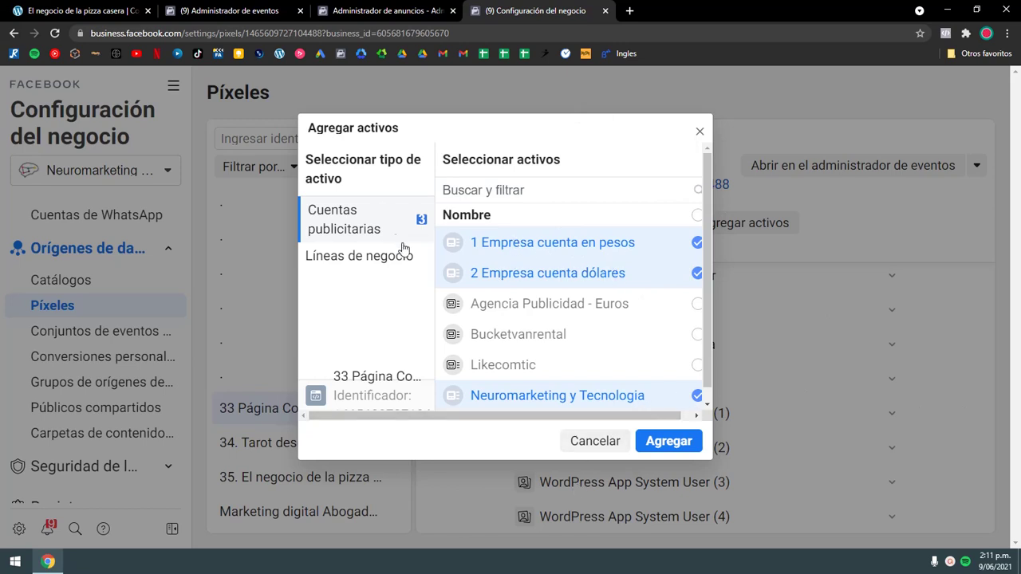
{"action": "left_click", "coordinate": [672, 441]}
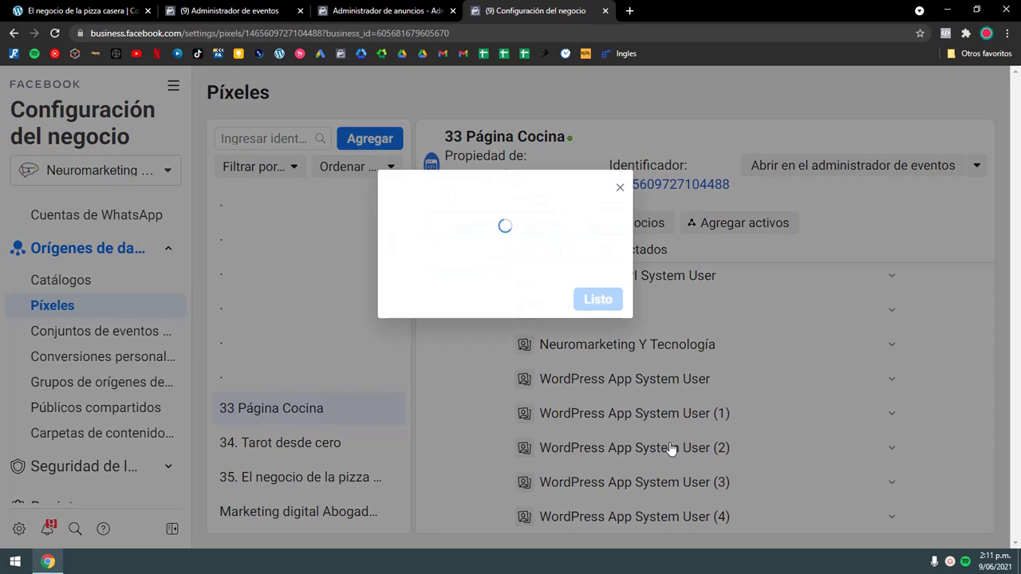
{"action": "left_click", "coordinate": [597, 301]}
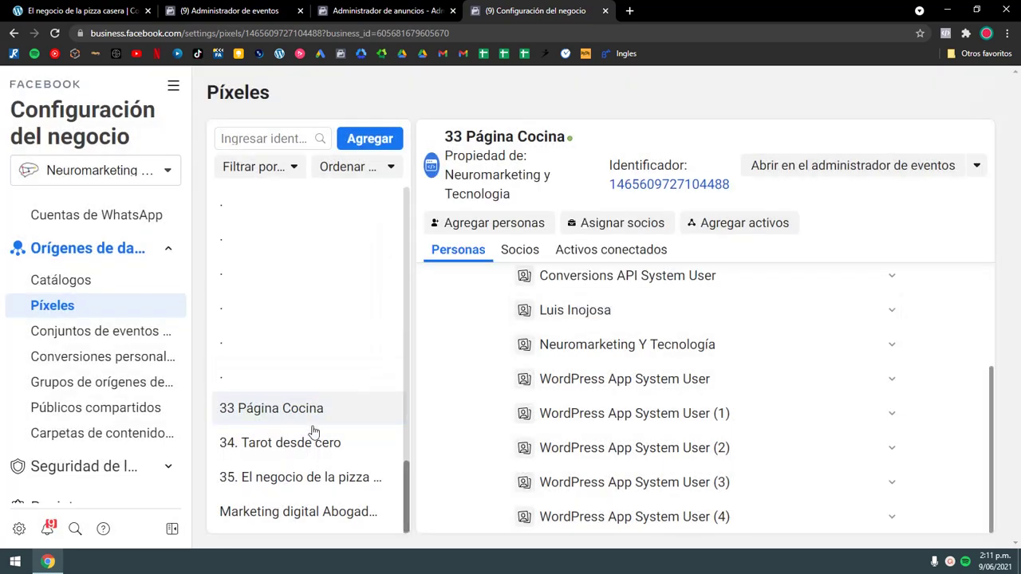
Step: Assign ad accounts 1 Empresa cuenta en pesos, 2 Empresa cuenta dólares and Neuromarketing y Tecnologia to the 35. El negocio de la pizza casera pixel
{"action": "left_click", "coordinate": [293, 478]}
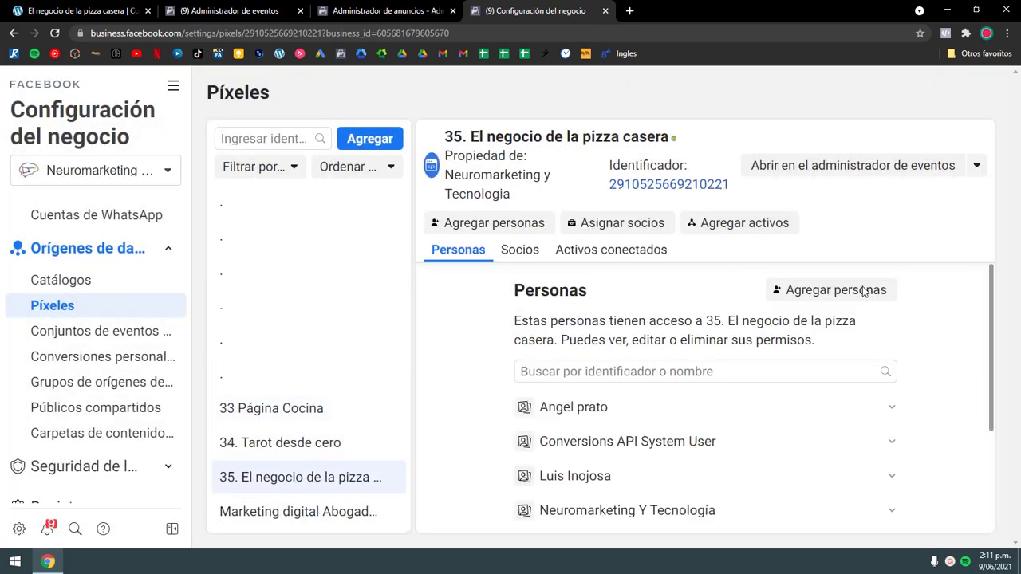
{"action": "left_click", "coordinate": [750, 231]}
{"action": "left_click", "coordinate": [698, 244]}
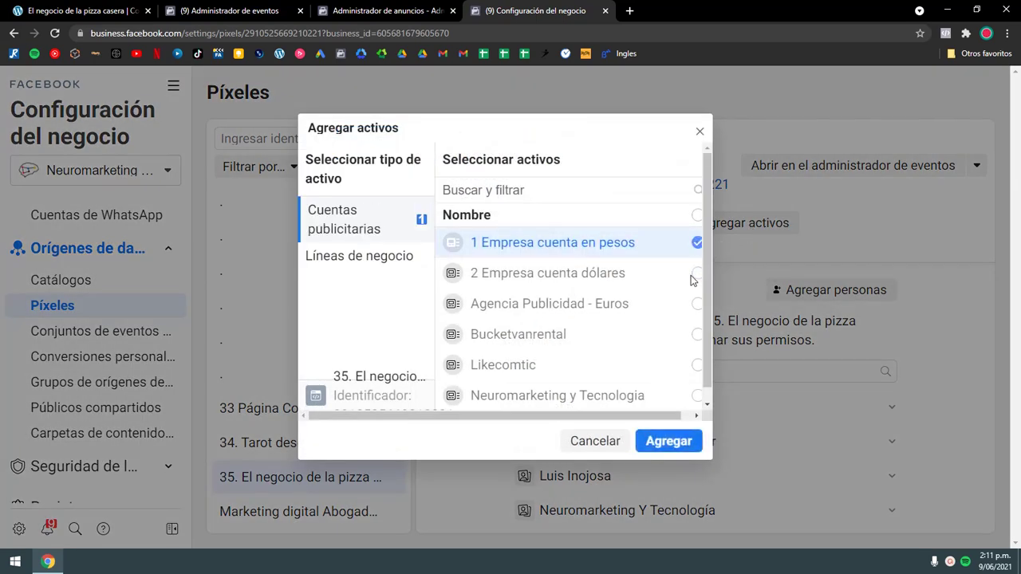
{"action": "left_click", "coordinate": [698, 276]}
{"action": "left_click", "coordinate": [696, 399]}
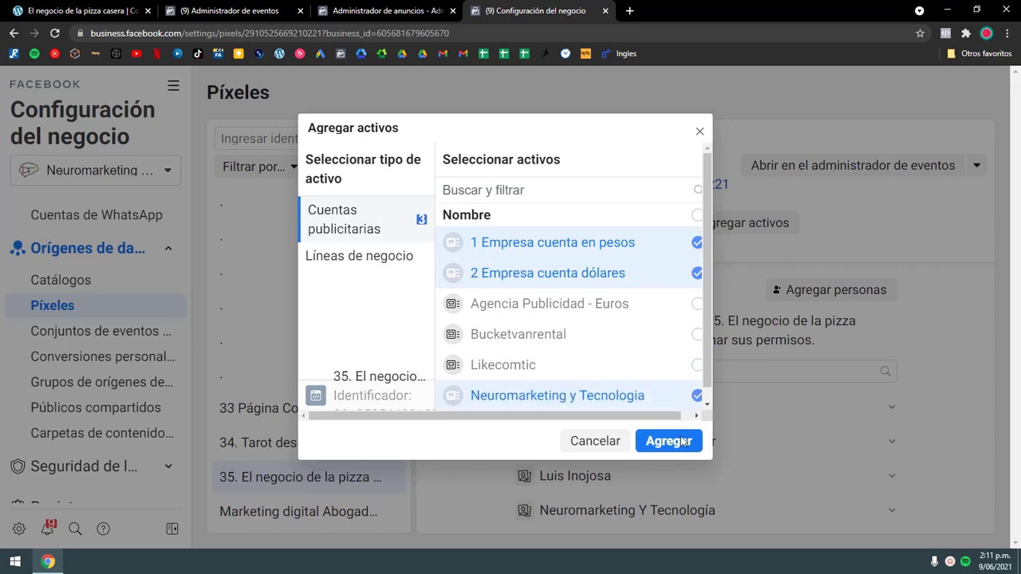
{"action": "left_click", "coordinate": [669, 441]}
{"action": "left_click", "coordinate": [598, 301]}
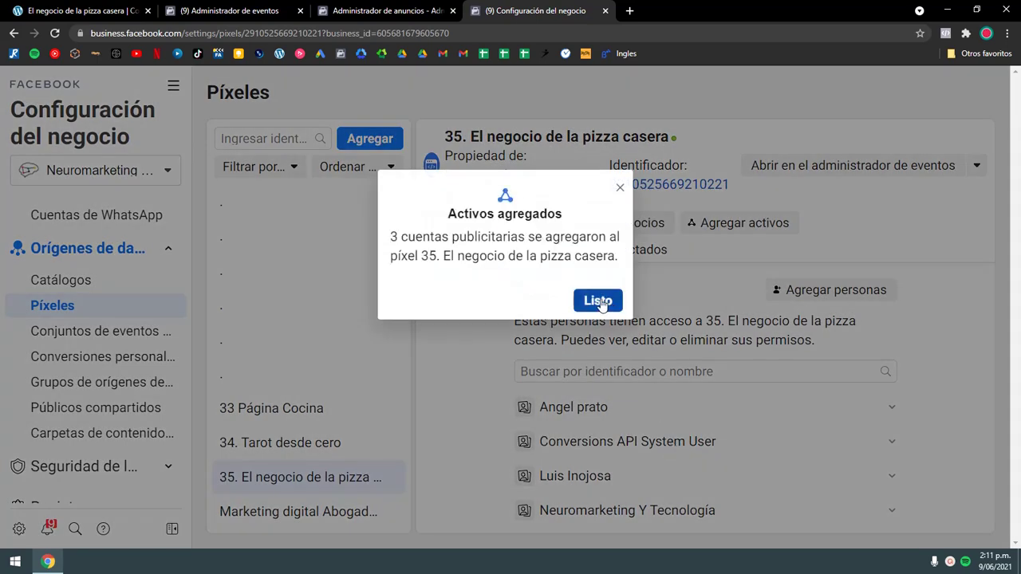
Step: Return to Events Manager and search the data sources for pixel 33 and pixel 35
{"action": "left_click", "coordinate": [254, 9]}
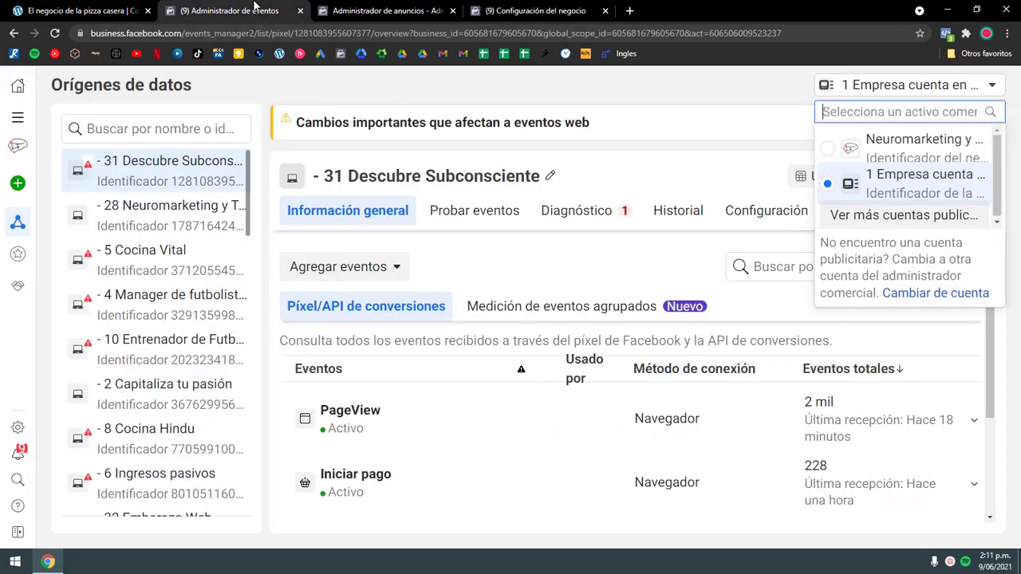
{"action": "left_click", "coordinate": [894, 84]}
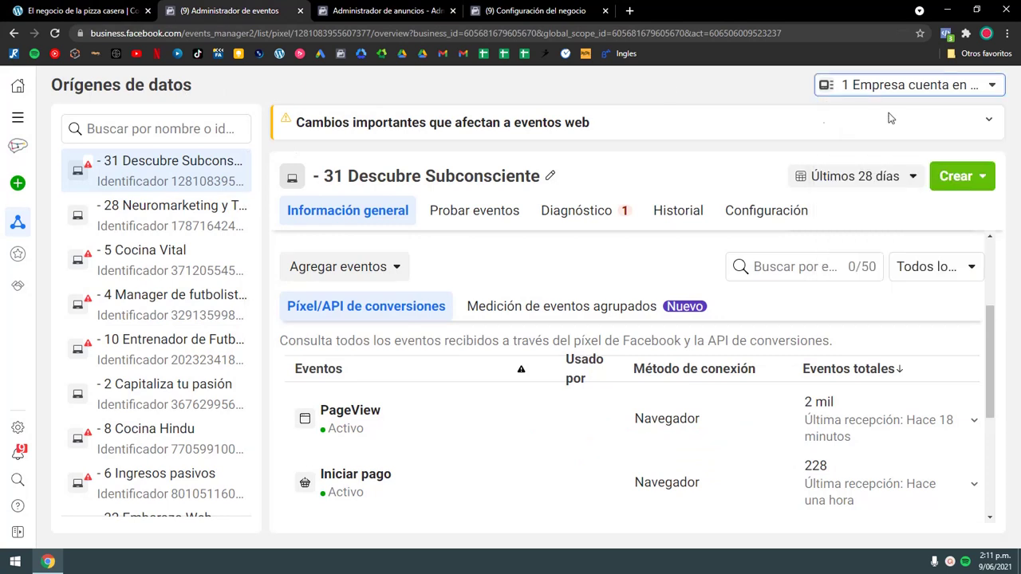
{"action": "left_click", "coordinate": [954, 94]}
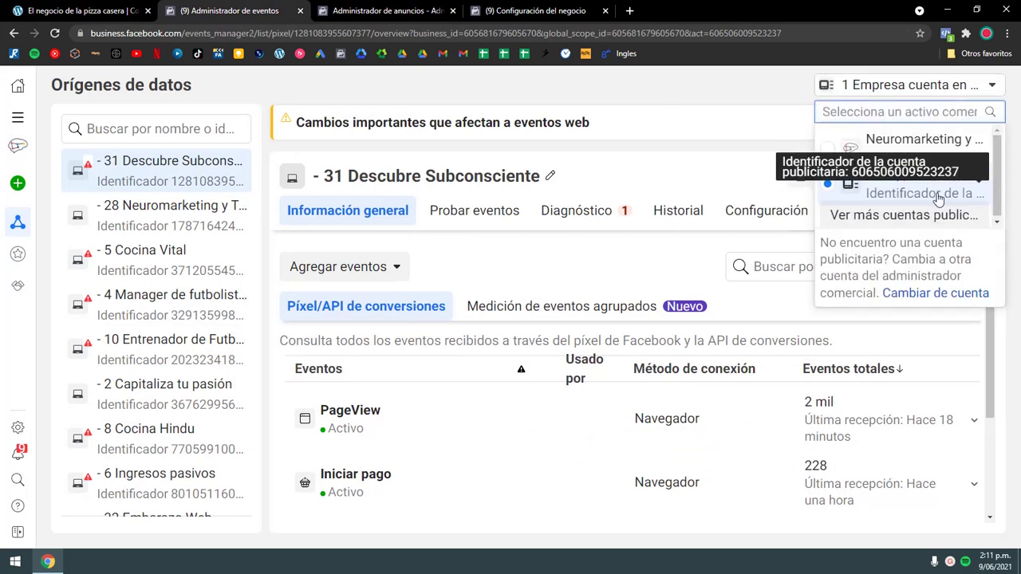
{"action": "left_click", "coordinate": [243, 212]}
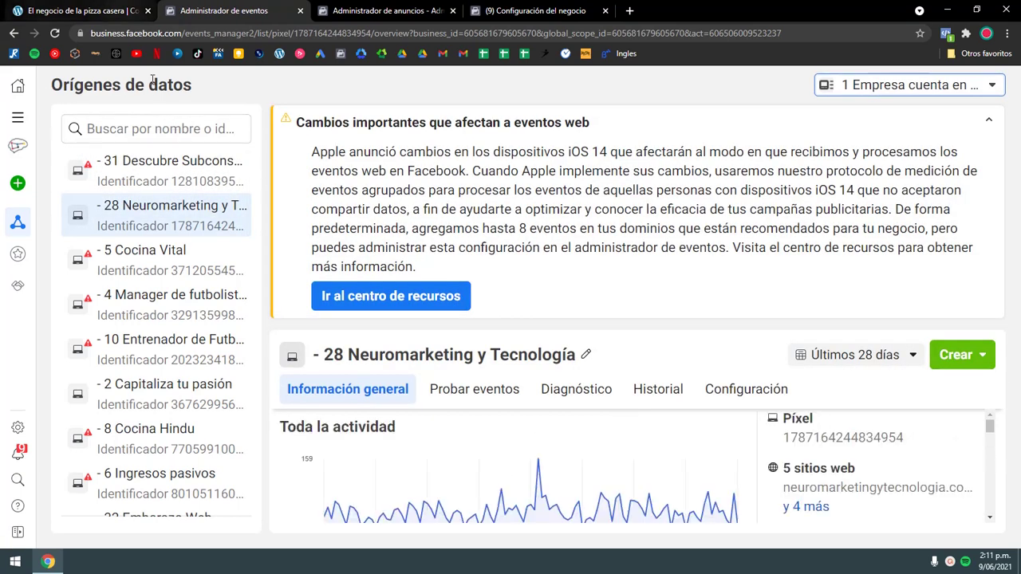
{"action": "left_click", "coordinate": [161, 130]}
{"action": "type", "text": "33"}
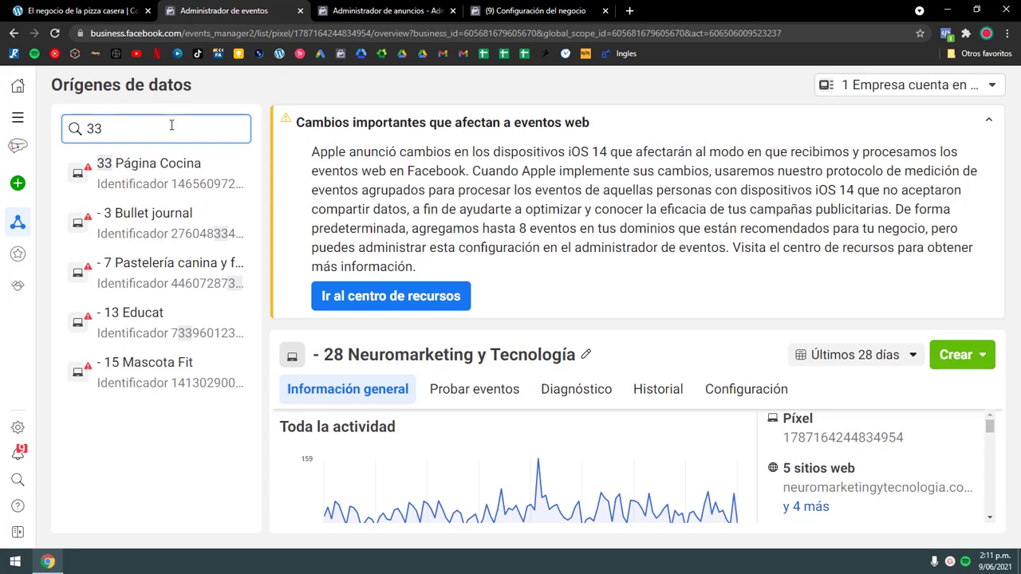
{"action": "type", "text": "5"}
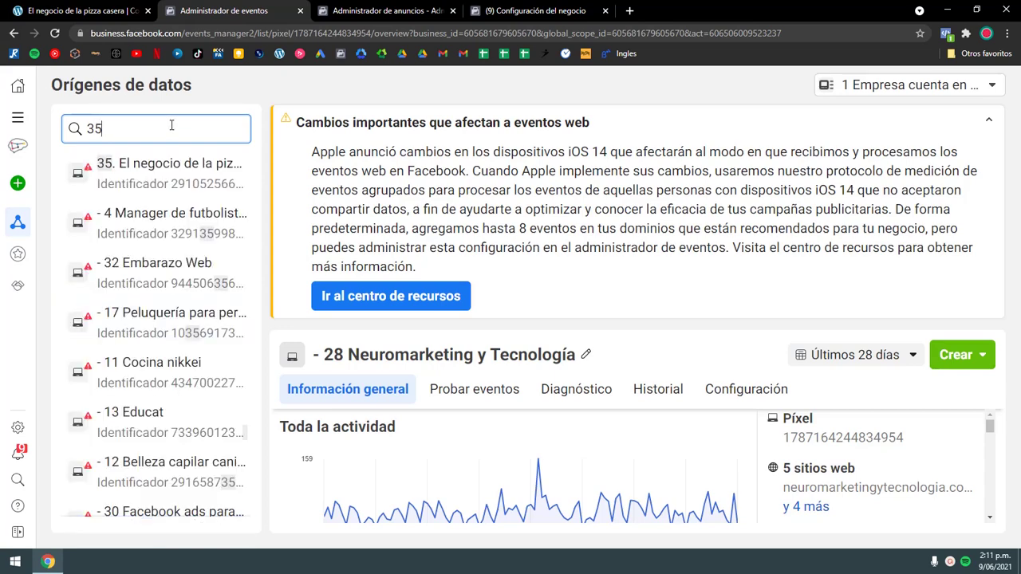
{"action": "left_click", "coordinate": [949, 88]}
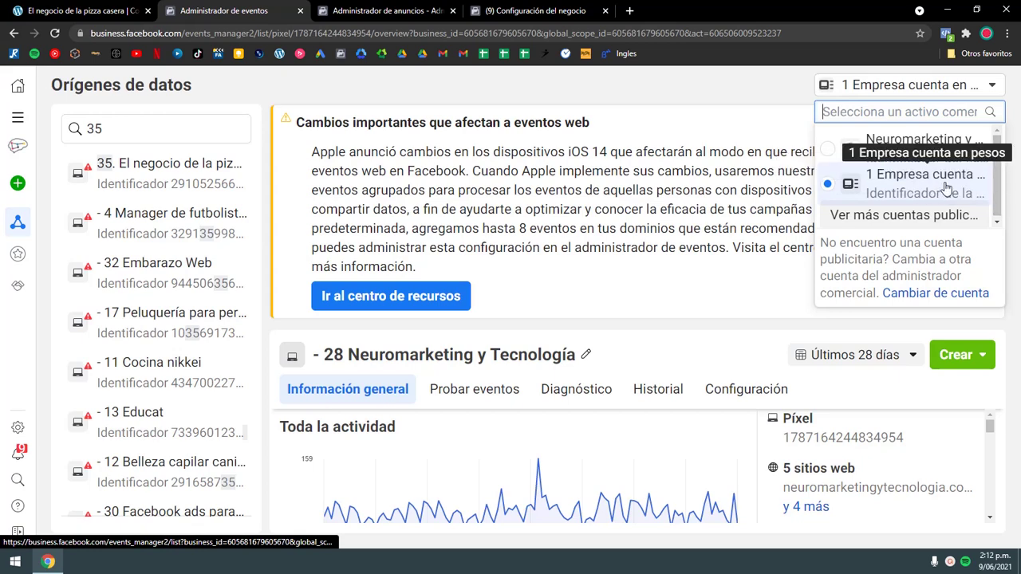
{"action": "left_click", "coordinate": [407, 9]}
{"action": "left_click", "coordinate": [80, 10]}
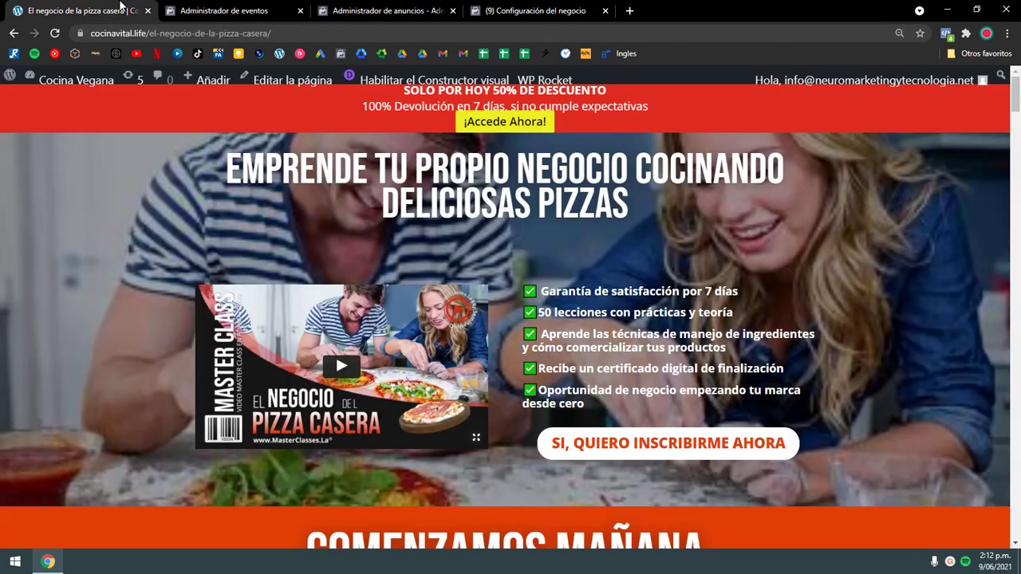
{"action": "left_click", "coordinate": [224, 11]}
{"action": "left_click", "coordinate": [383, 10]}
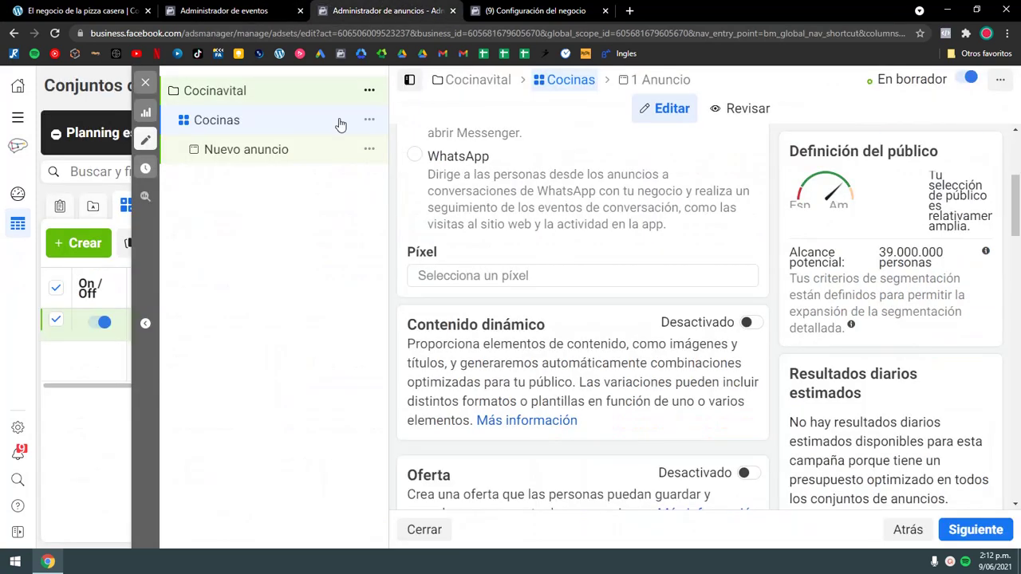
Step: Return to Business Settings and open the list of the business's ad accounts
{"action": "left_click", "coordinate": [535, 10]}
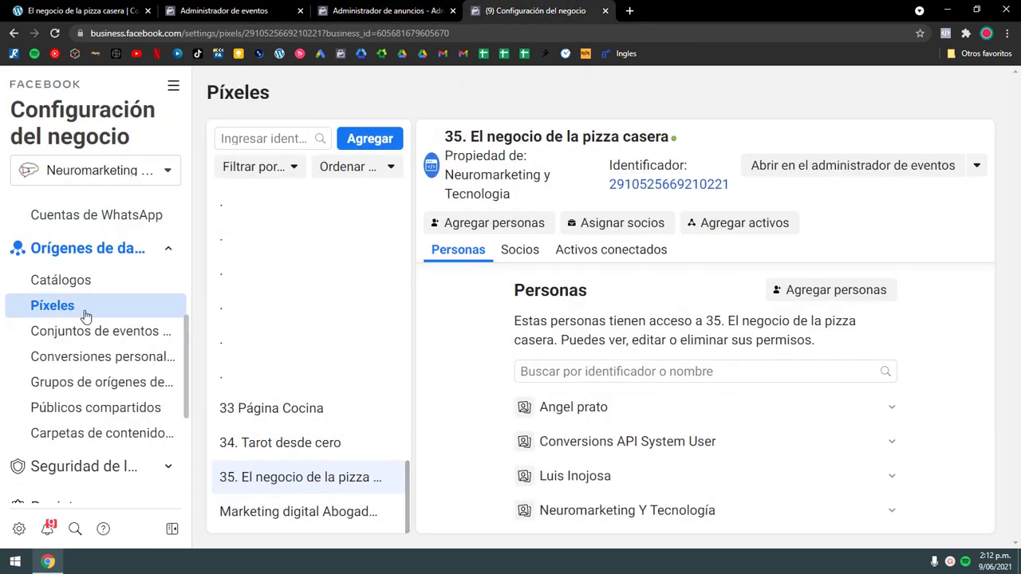
{"action": "scroll", "coordinate": [112, 319], "scroll_direction": "down", "scroll_amount": 2}
{"action": "scroll", "coordinate": [142, 345], "scroll_direction": "up", "scroll_amount": 6}
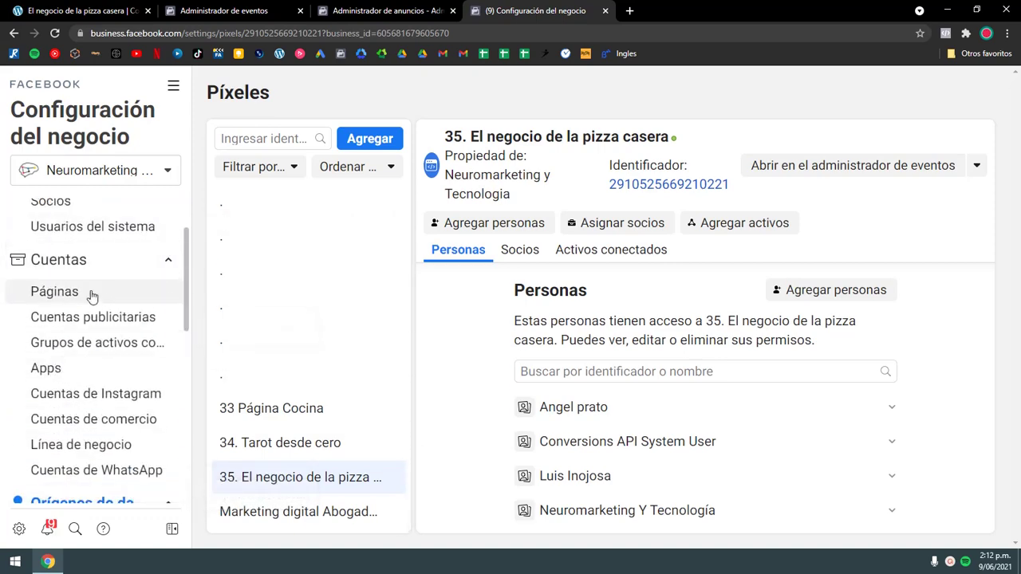
{"action": "left_click", "coordinate": [104, 323]}
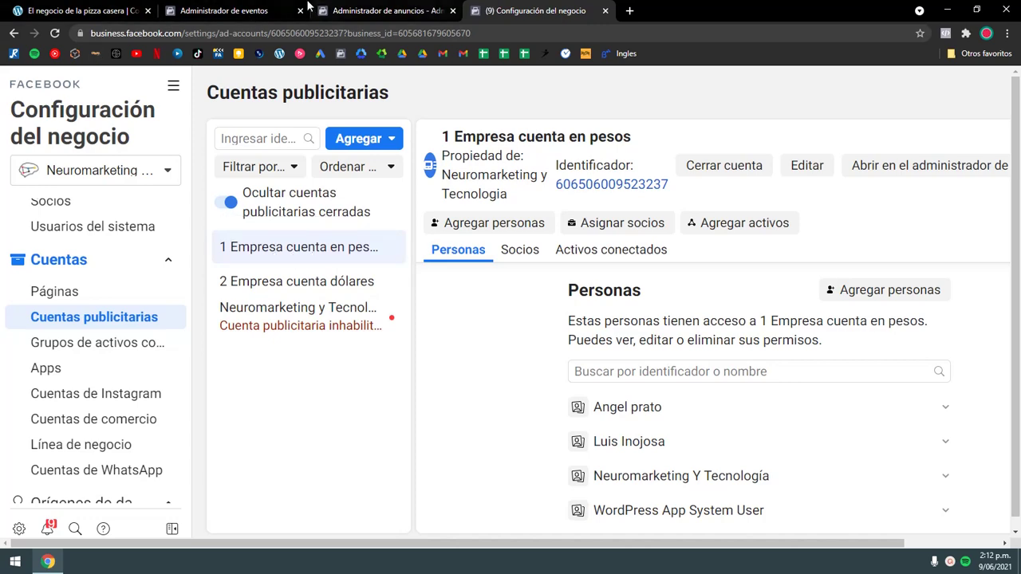
Step: Switch to Ads Manager, close the Cocinas ad set editor and show the list of selectable ad accounts
{"action": "left_click", "coordinate": [414, 6]}
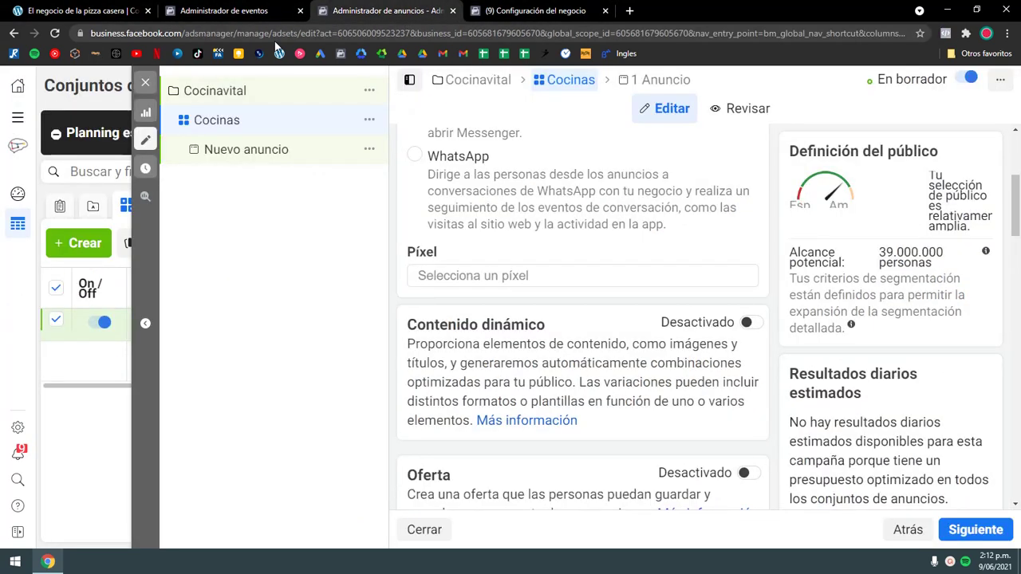
{"action": "left_click", "coordinate": [536, 10]}
{"action": "left_click", "coordinate": [403, 13]}
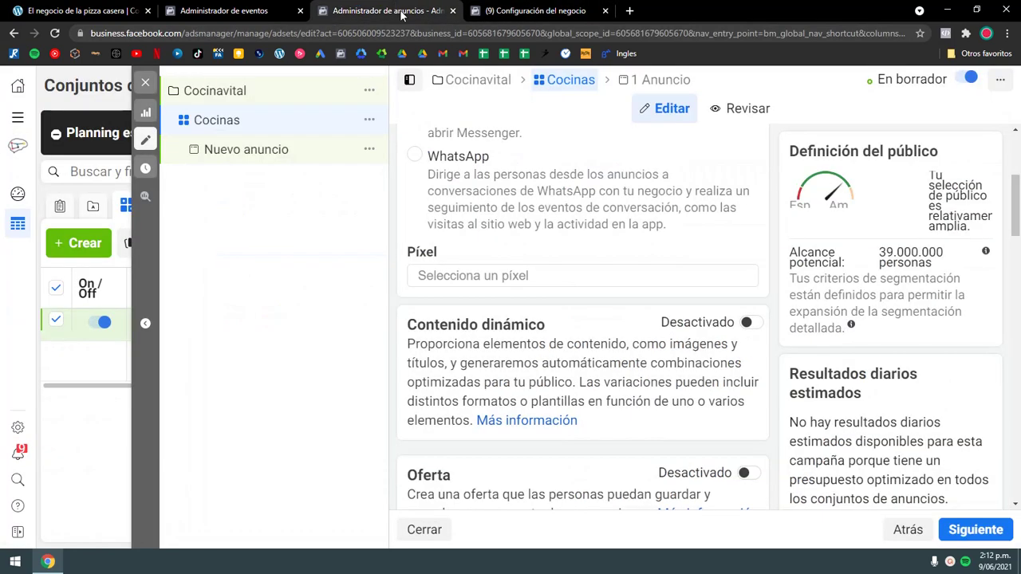
{"action": "left_click", "coordinate": [145, 82]}
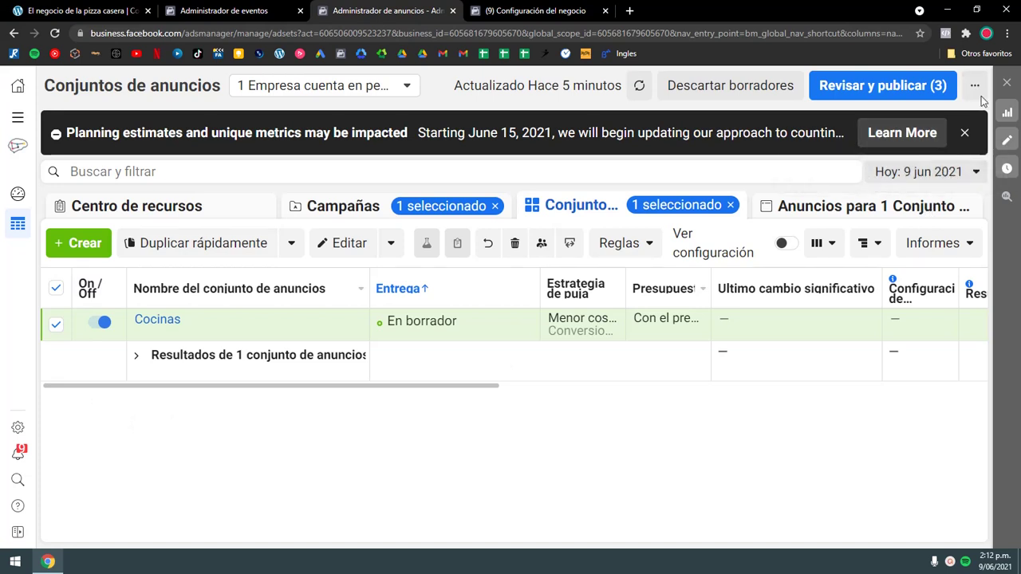
{"action": "left_click", "coordinate": [412, 87]}
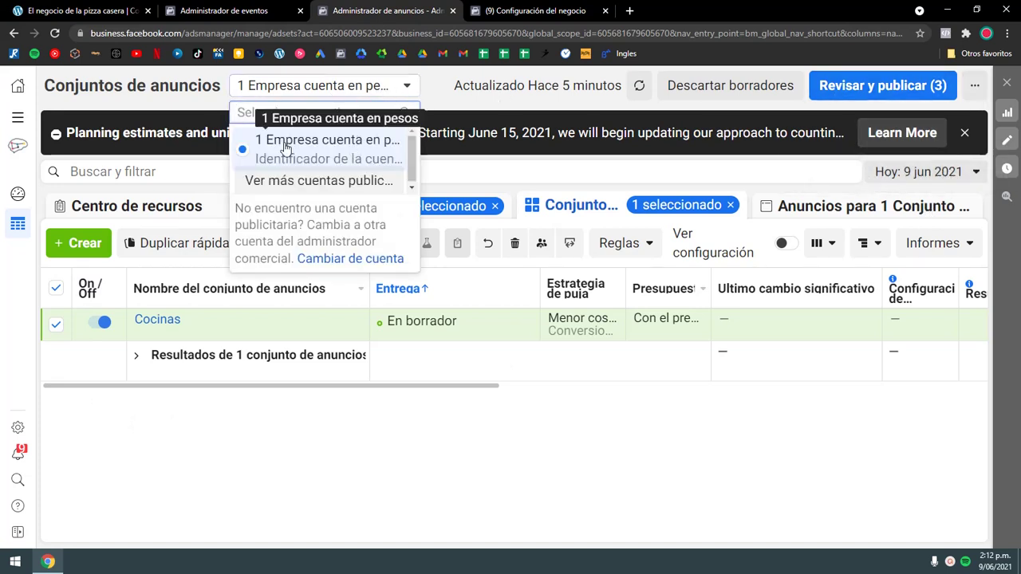
Step: Compare the account selected in Events Manager with the ad accounts listed in Business Settings
{"action": "left_click", "coordinate": [268, 6]}
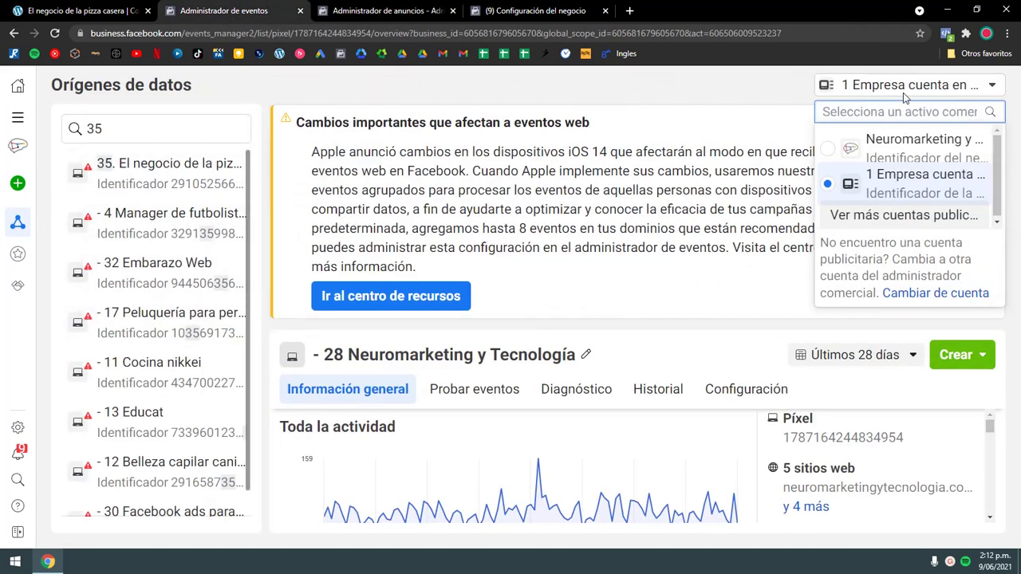
{"action": "left_click", "coordinate": [578, 8]}
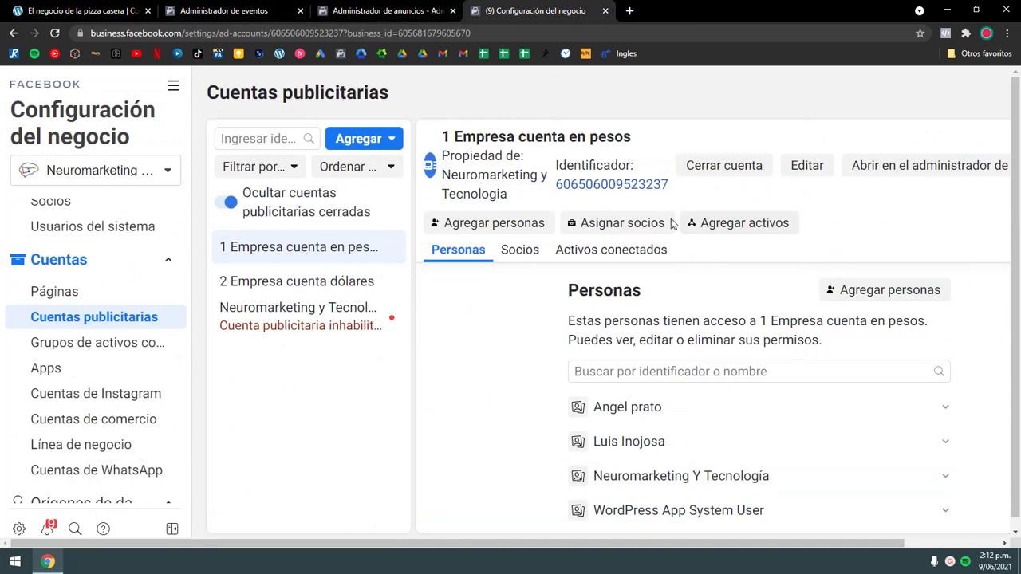
{"action": "left_click", "coordinate": [214, 8]}
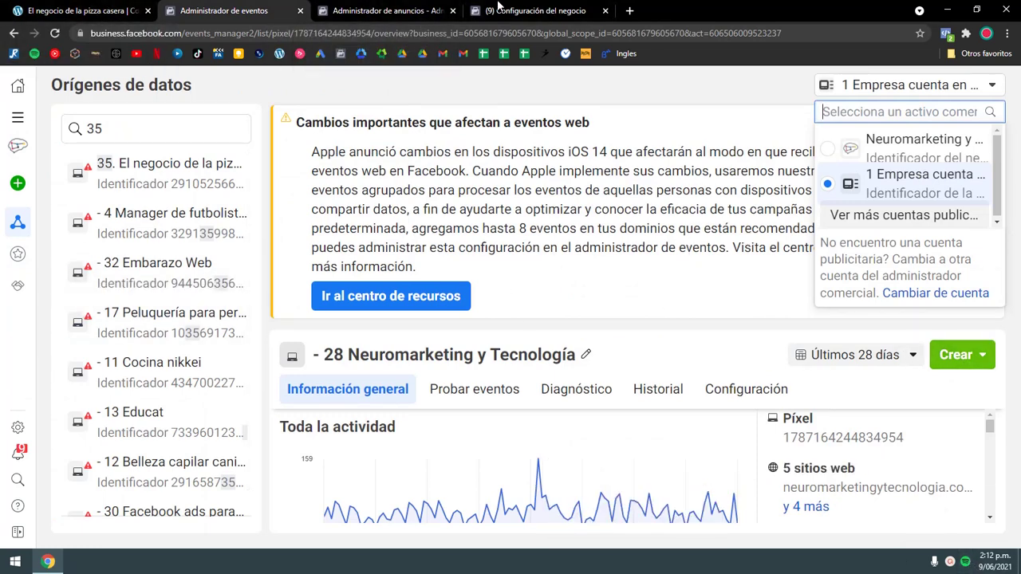
Step: In Business Settings, open the asset assignment dialog for the 35. El negocio de la pizza casera pixel to review its ad accounts
{"action": "left_click", "coordinate": [519, 9]}
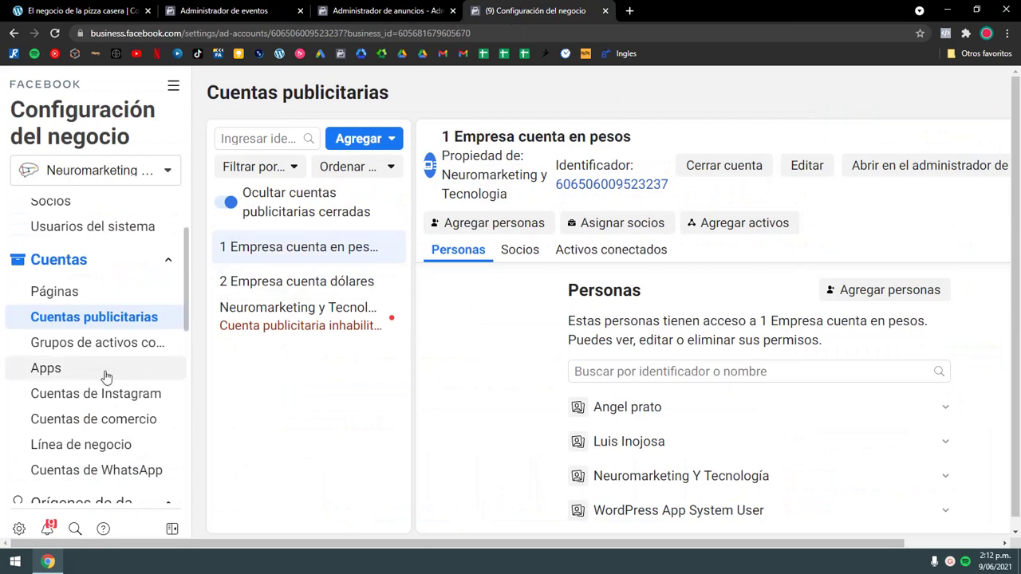
{"action": "scroll", "coordinate": [76, 395], "scroll_direction": "down", "scroll_amount": 2}
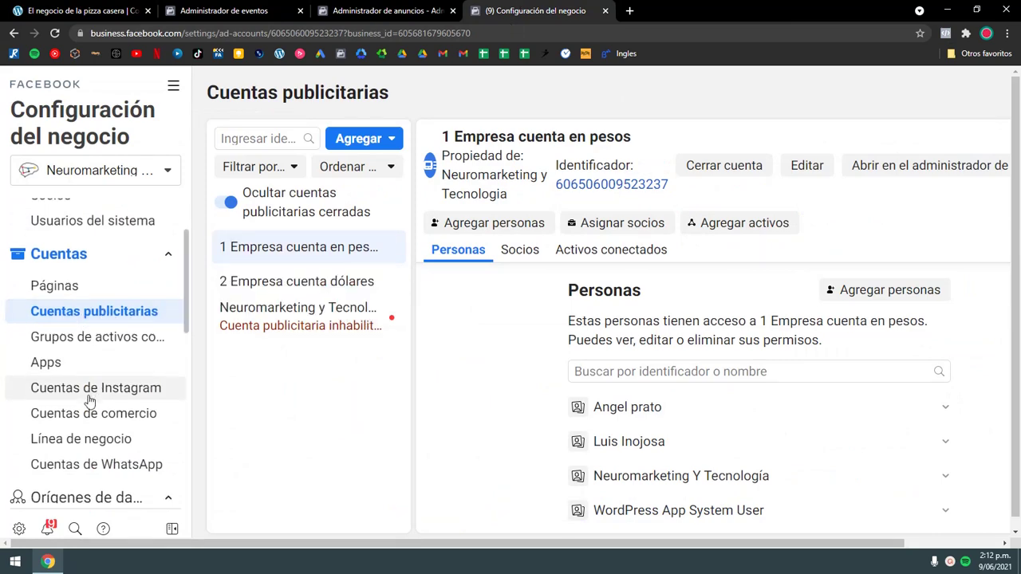
{"action": "left_click", "coordinate": [73, 389]}
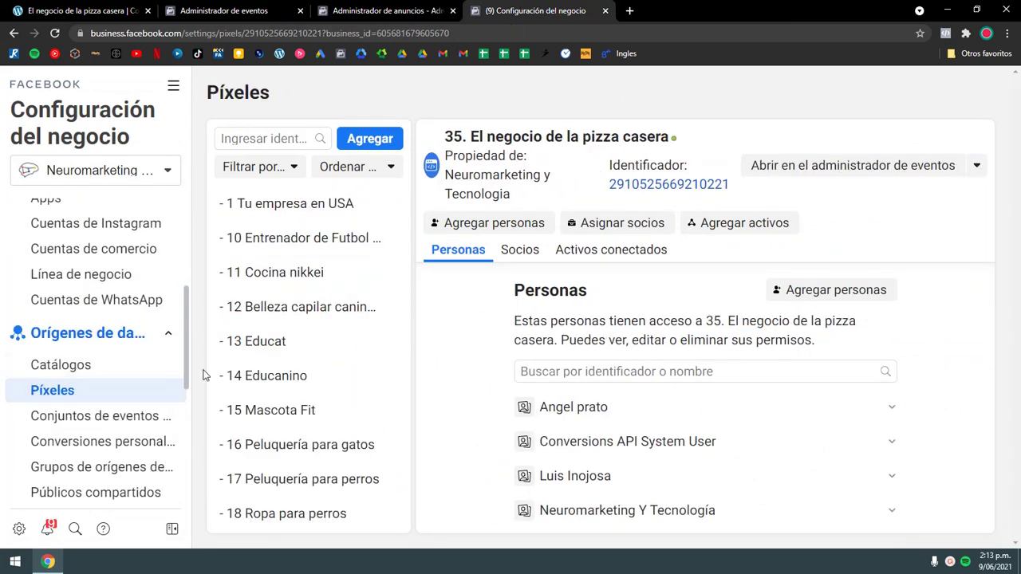
{"action": "scroll", "coordinate": [324, 391], "scroll_direction": "down", "scroll_amount": 10}
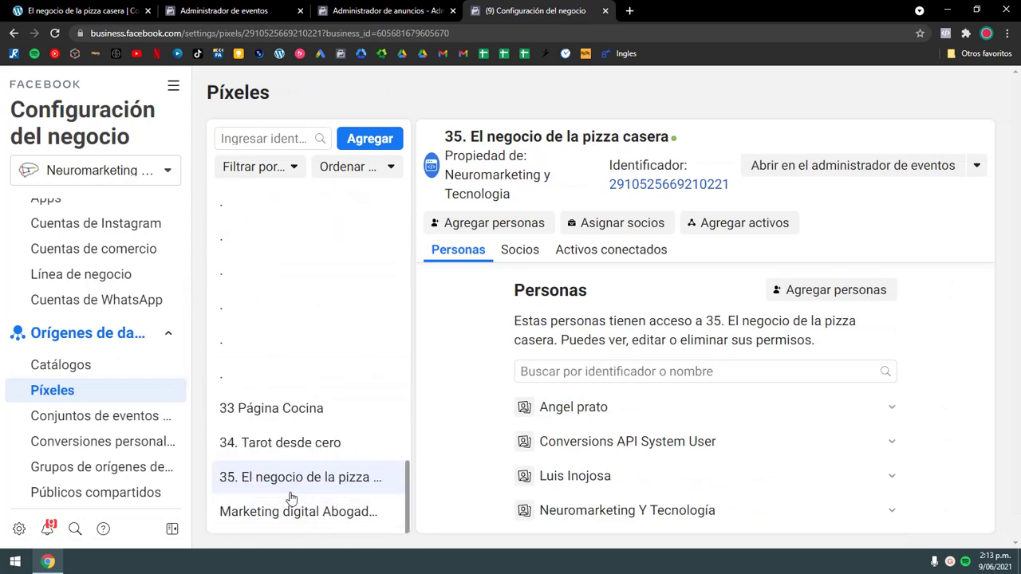
{"action": "left_click", "coordinate": [750, 222]}
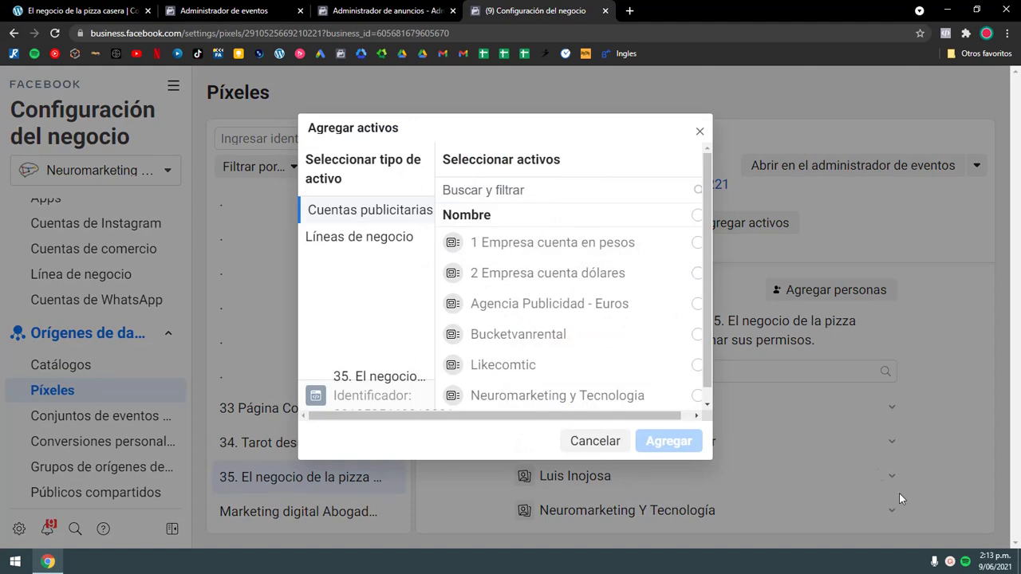
{"action": "left_click", "coordinate": [949, 563]}
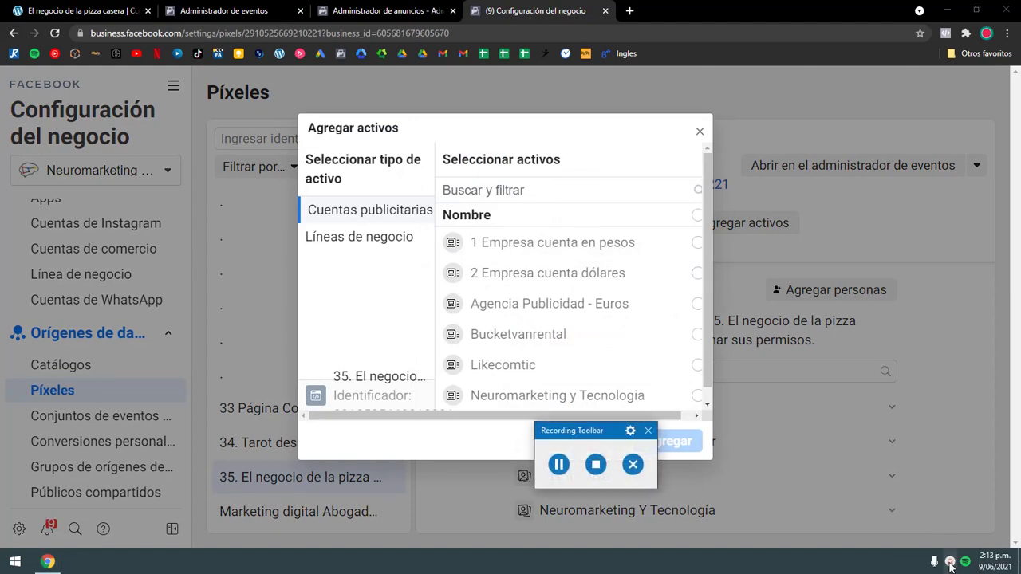